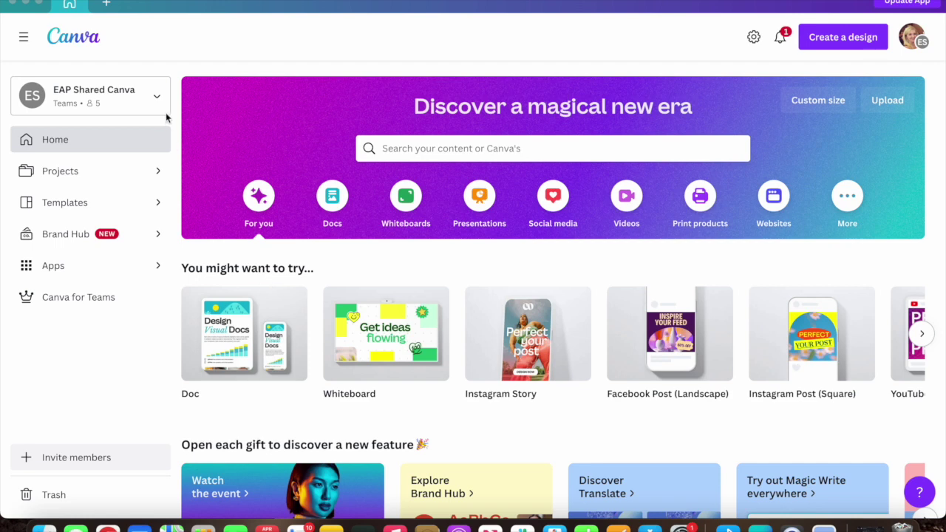
Search 'Flyer' and create a blank Flyer (5.5 x 8.5) design with the flyer templates listed.
left_click(107, 6)
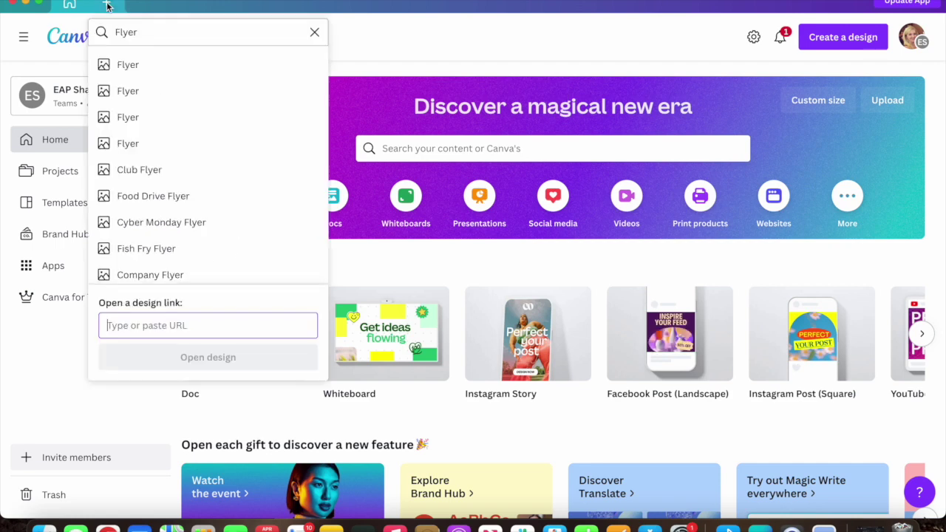
left_click(148, 34)
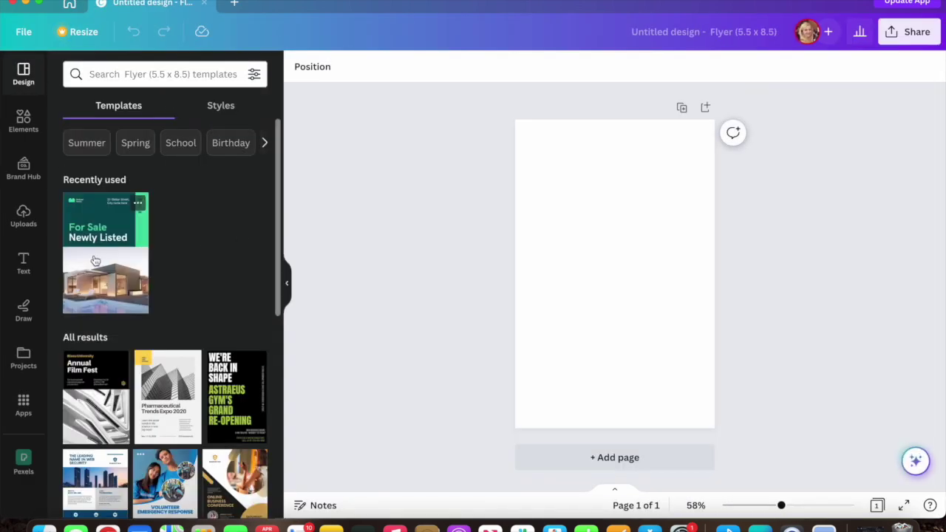
scroll(141, 380, "down", 3)
scroll(140, 380, "down", 1)
scroll(140, 380, "down", 2)
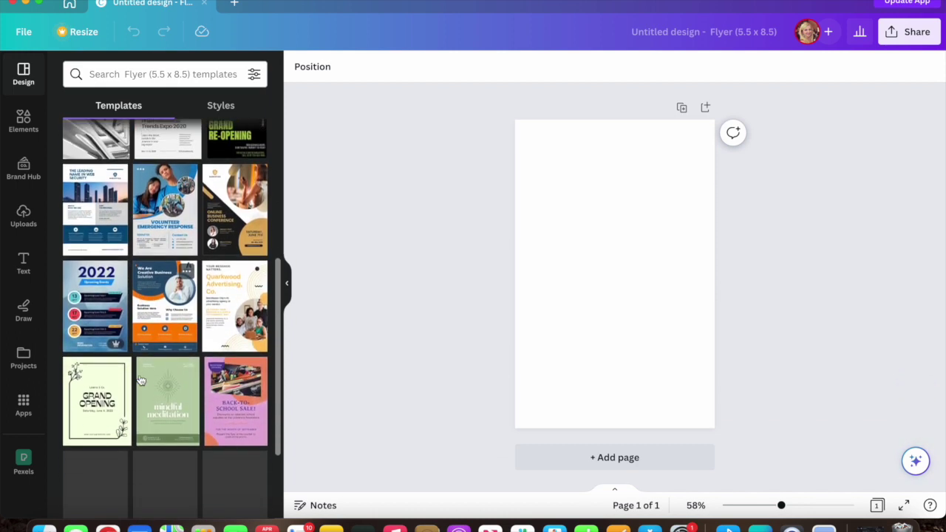
scroll(140, 380, "down", 1)
scroll(142, 380, "down", 2)
scroll(142, 379, "down", 2)
scroll(142, 380, "down", 1)
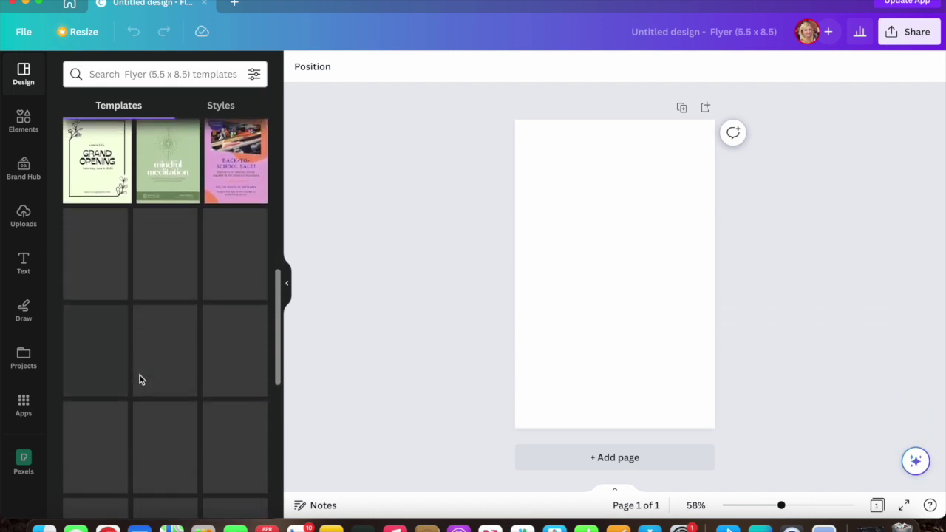
scroll(142, 380, "up", 1)
scroll(142, 379, "up", 2)
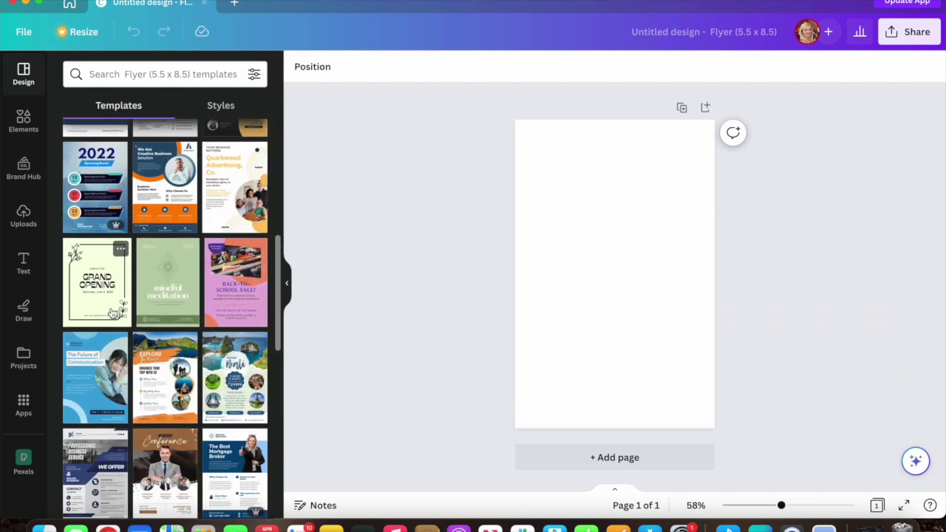
scroll(113, 313, "up", 1)
scroll(113, 312, "up", 1)
scroll(113, 312, "up", 1)
scroll(112, 313, "up", 1)
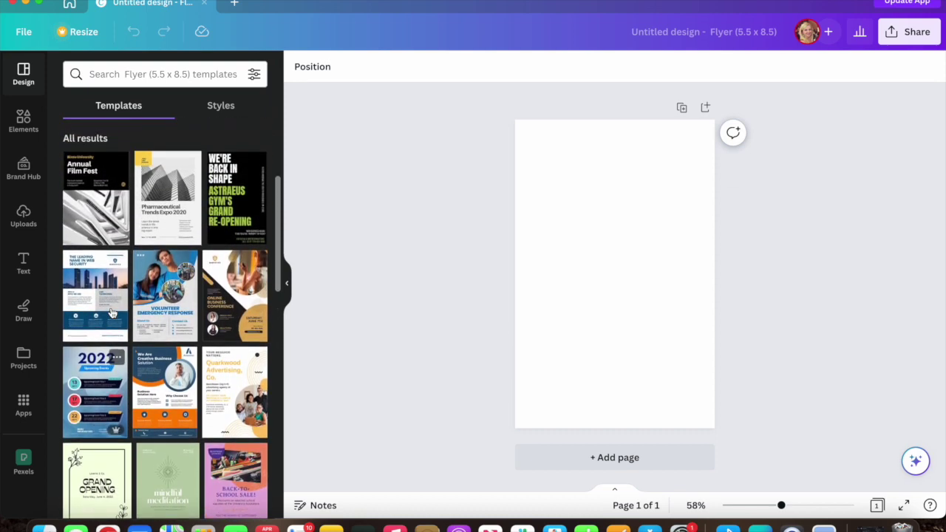
scroll(112, 314, "up", 1)
scroll(111, 311, "up", 2)
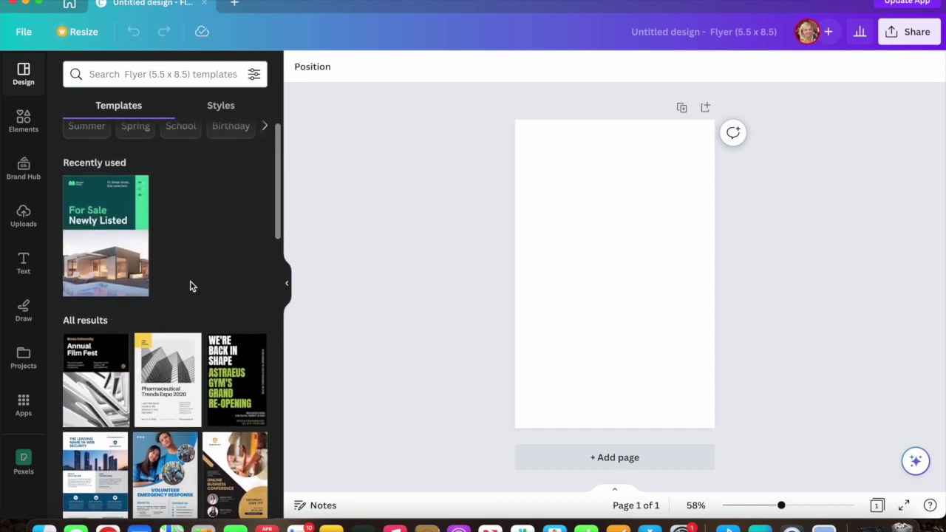
scroll(190, 286, "up", 1)
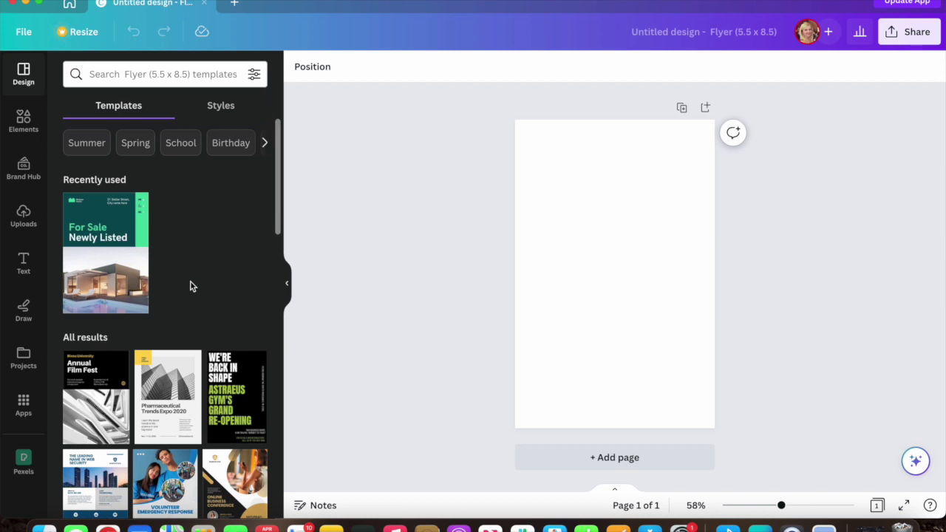
Apply the green 'For Sale, Newly Listed' template, then ungroup and delete its Modular Realty logo.
mouse_move(105, 235)
left_click(101, 266)
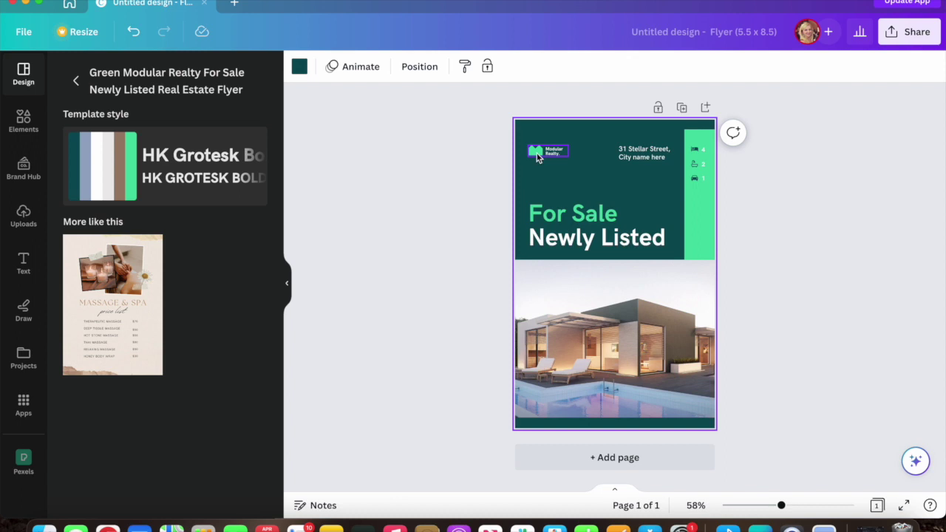
left_click(537, 158)
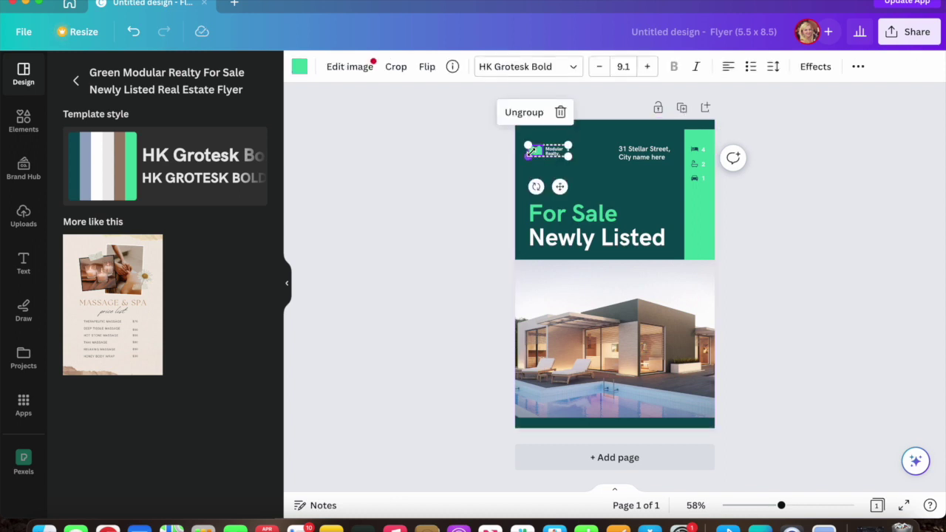
double_click(537, 157)
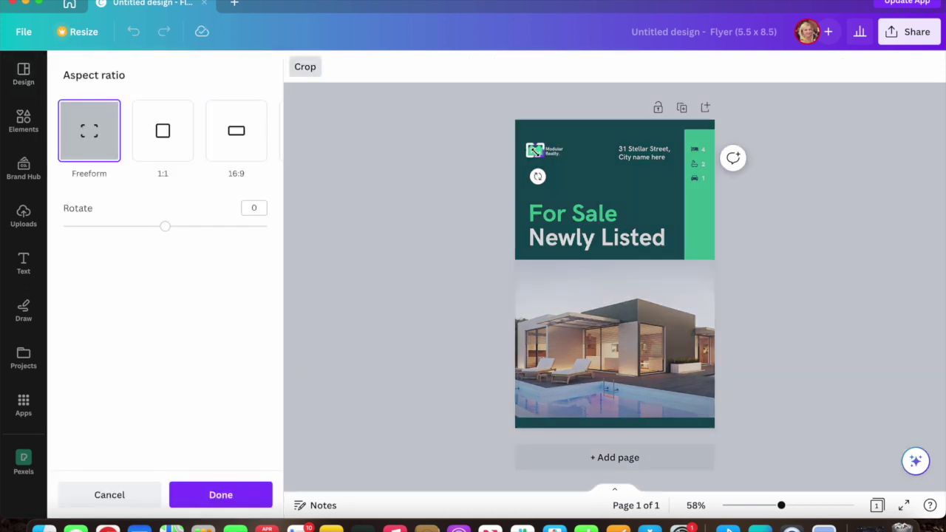
left_click(428, 171)
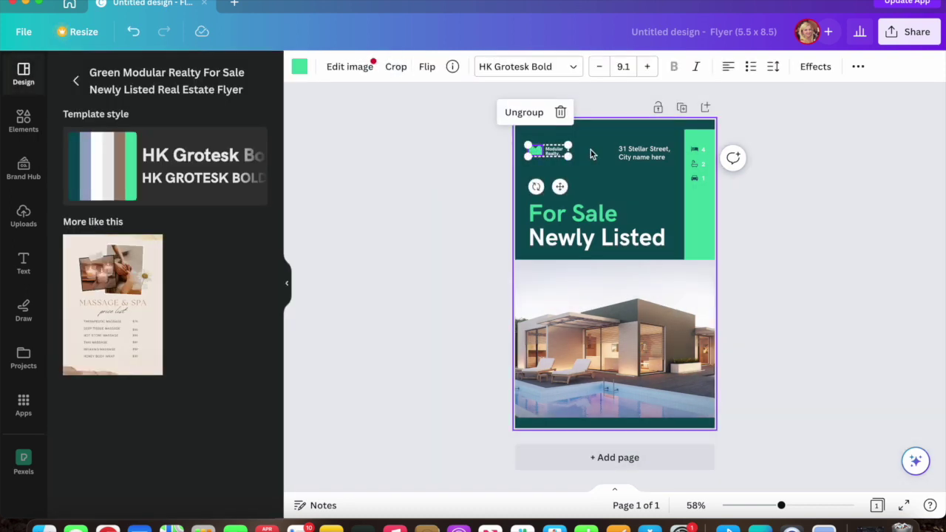
left_click(523, 112)
key("Delete")
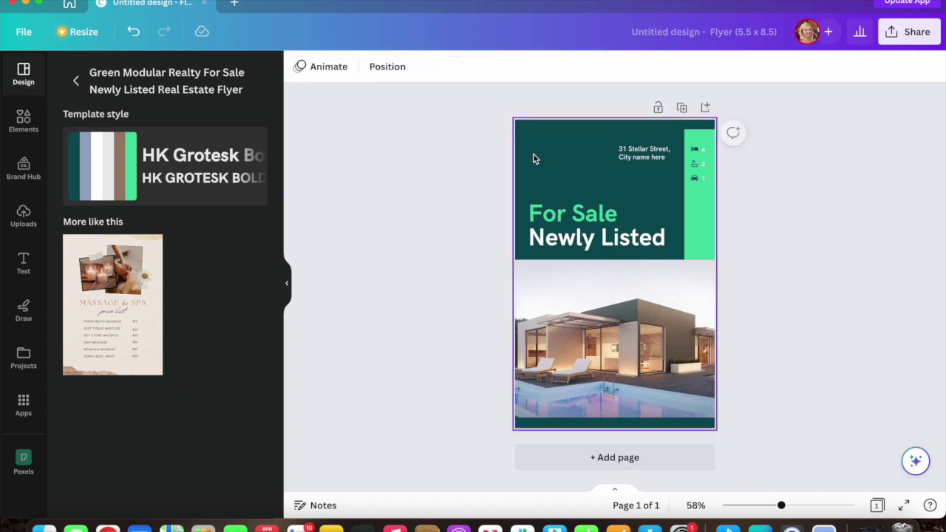
Add the uploaded Easy Agent PRO logo, shrink it, and set it at the flyer's top-left corner.
left_click(23, 218)
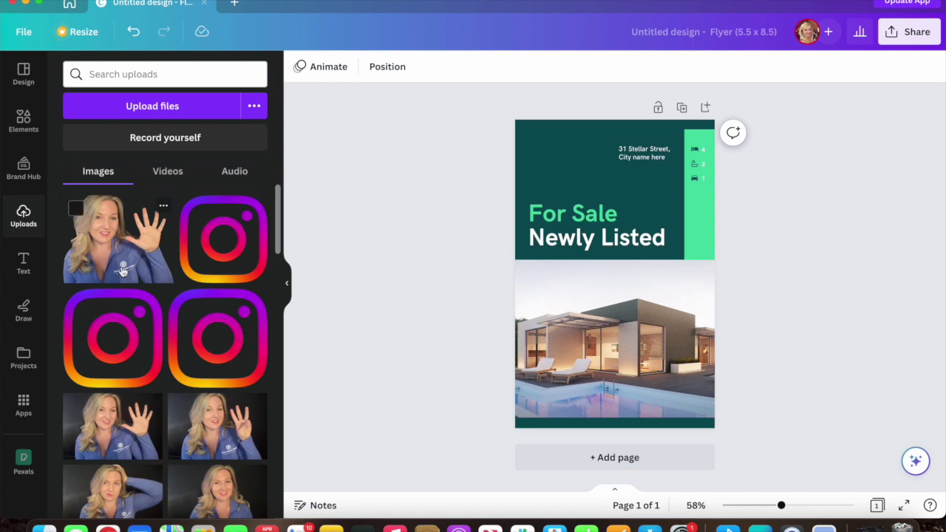
scroll(124, 273, "down", 10)
scroll(123, 272, "down", 5)
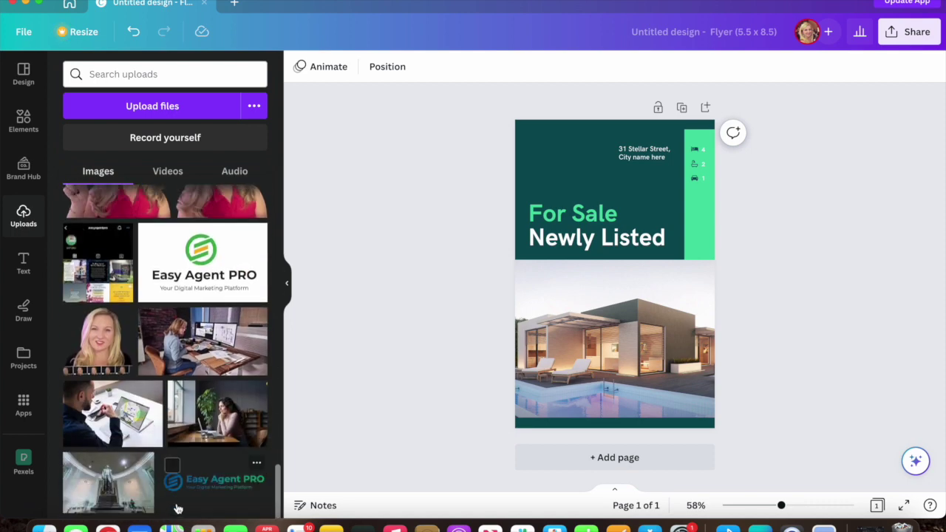
left_click(203, 488)
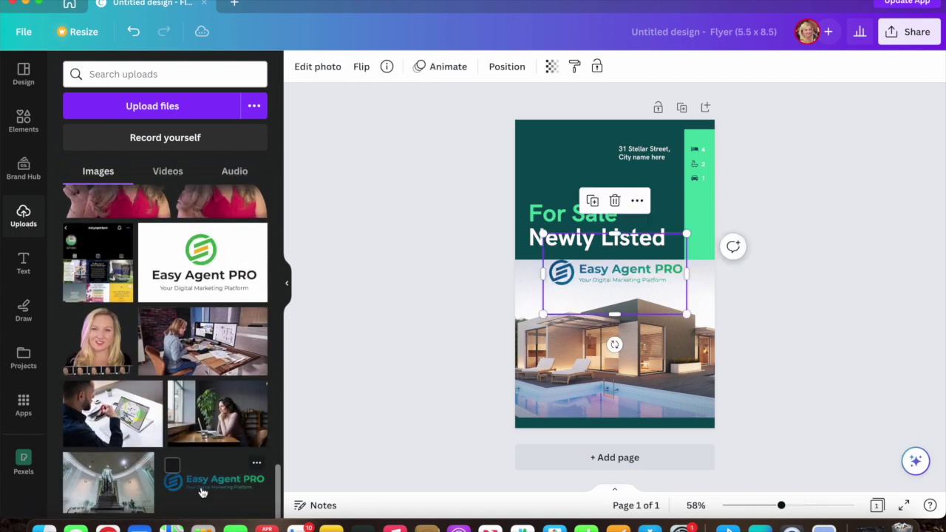
left_click_drag(687, 314, 630, 281)
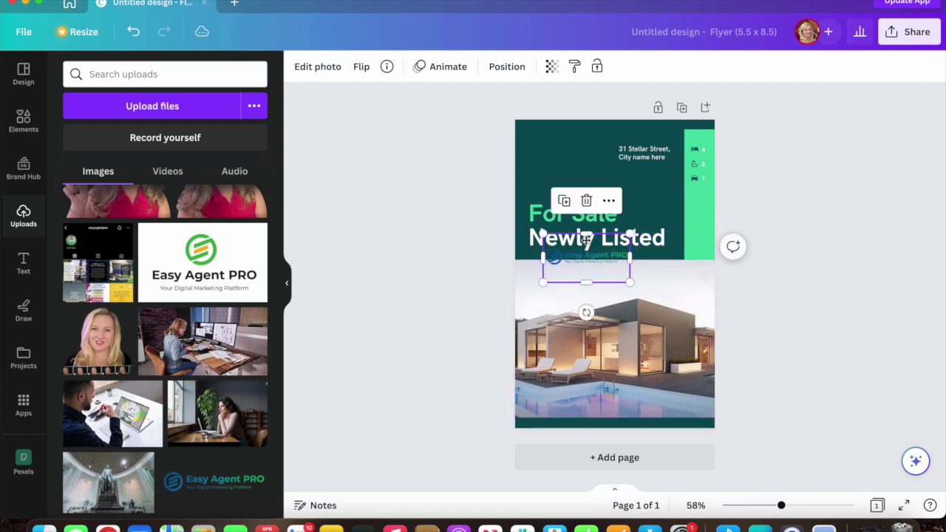
left_click_drag(588, 260, 567, 151)
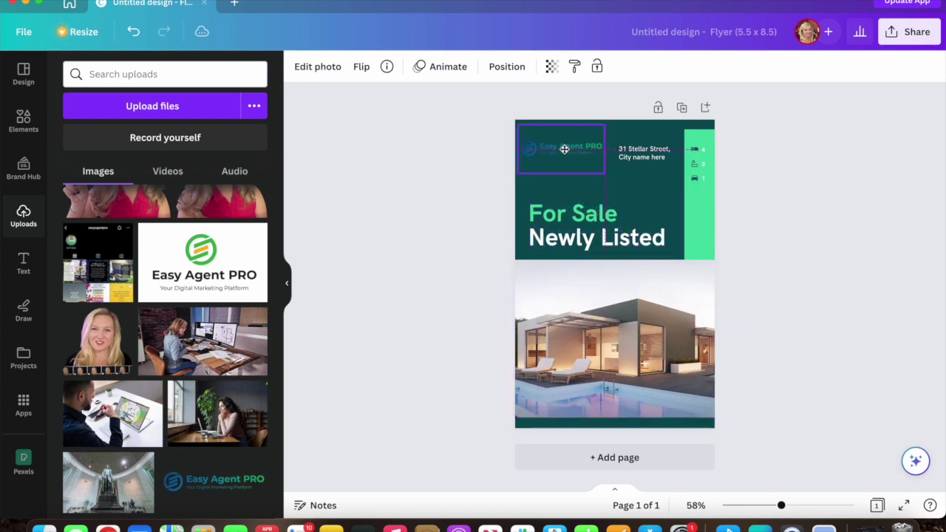
left_click_drag(568, 151, 562, 145)
left_click(456, 189)
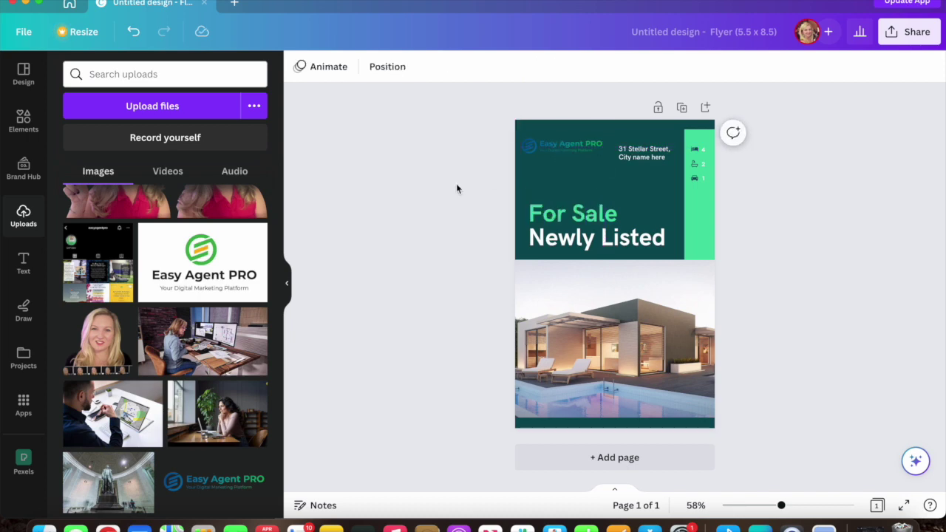
Change the flyer background colour from dark teal to near-black #0D0E0E.
left_click(663, 190)
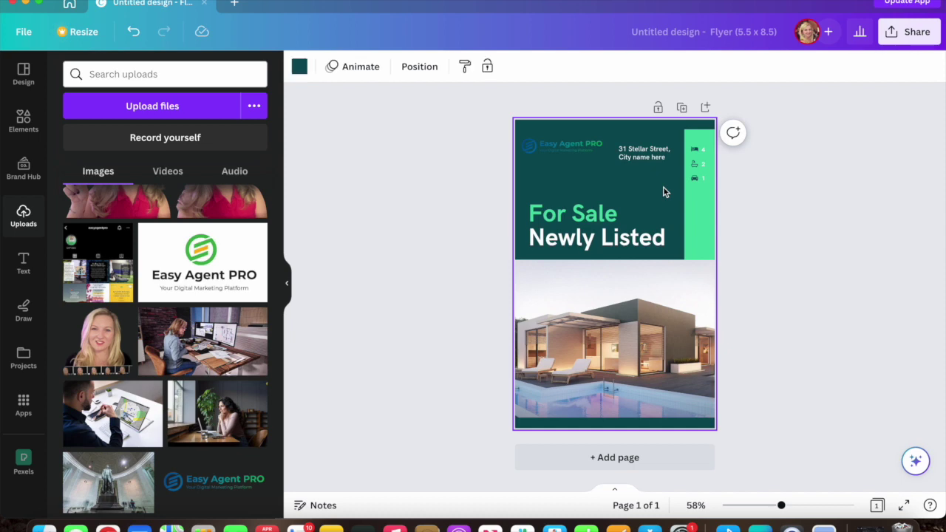
left_click(299, 68)
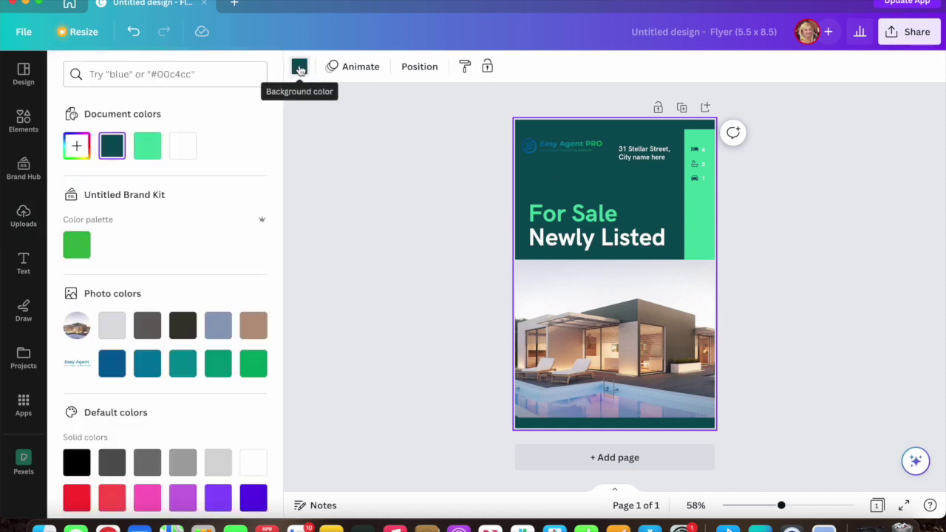
left_click(76, 148)
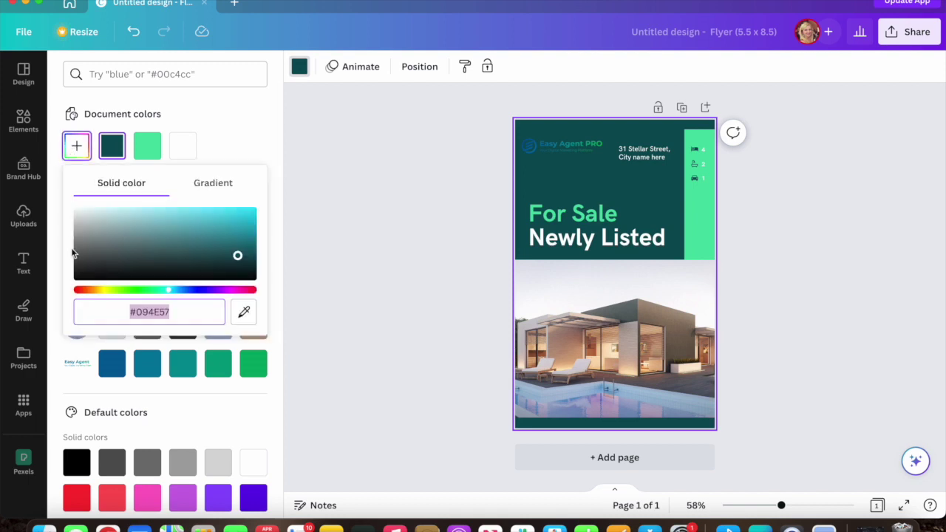
left_click(78, 278)
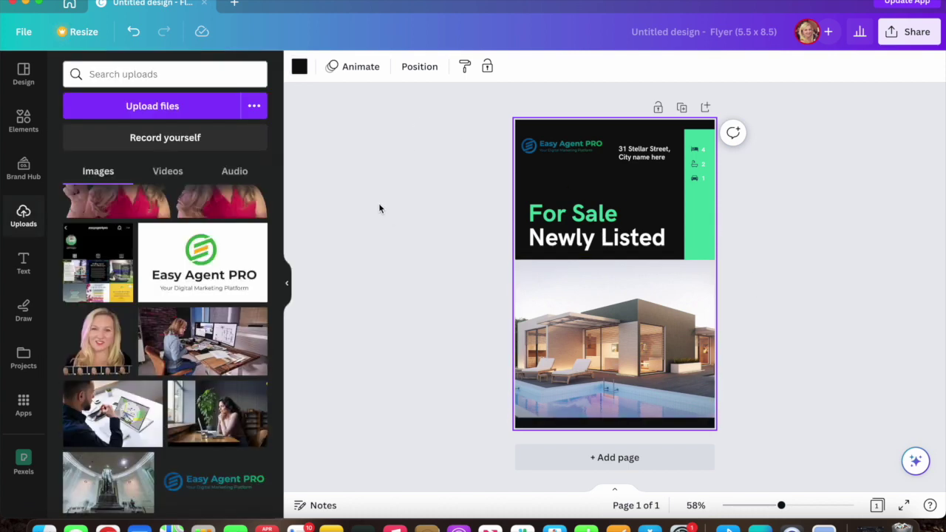
Retype the headline as 'Beautiful Home For Sale!' at font size 42.3, nudged left and centre-aligned.
left_click(577, 234)
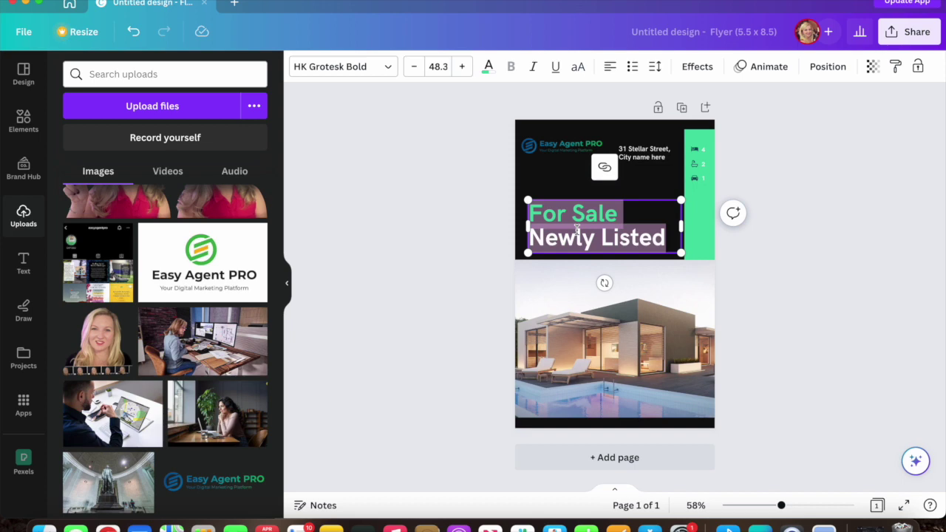
type("Beautiful ")
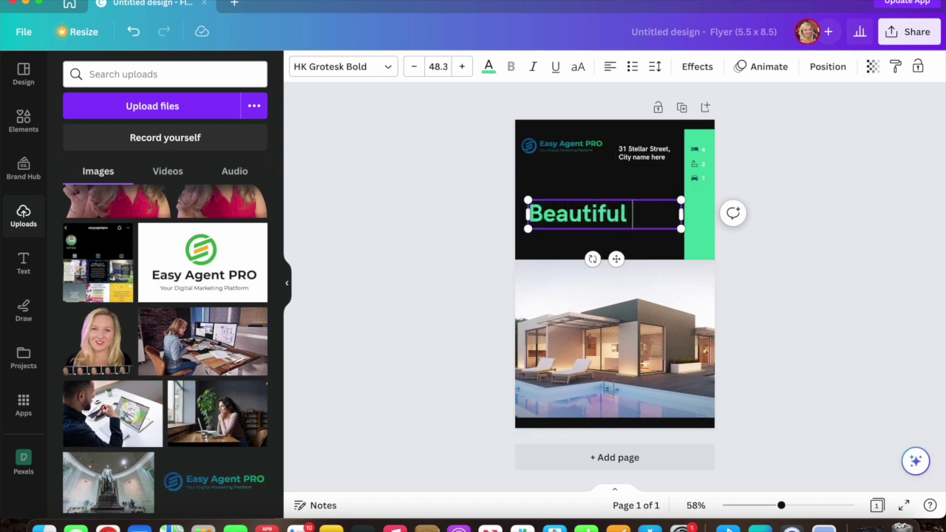
type("Home For")
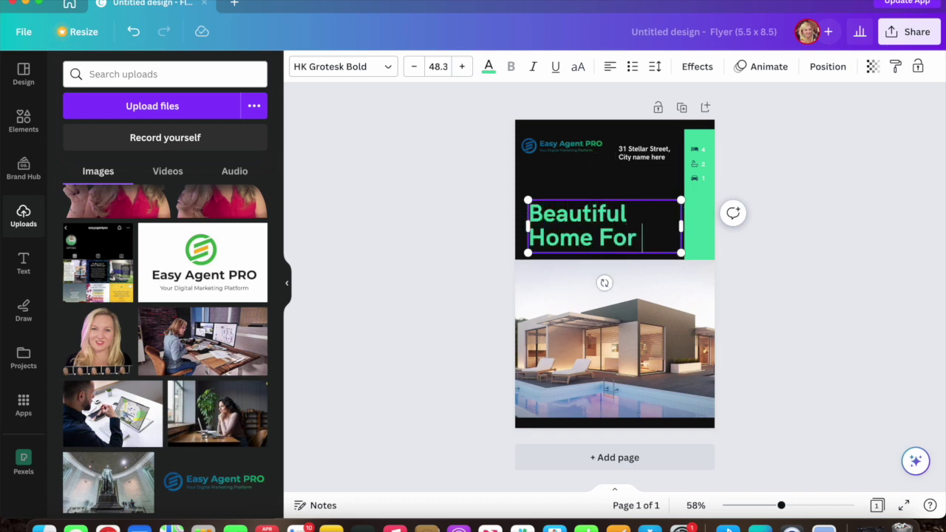
type(" Sale!")
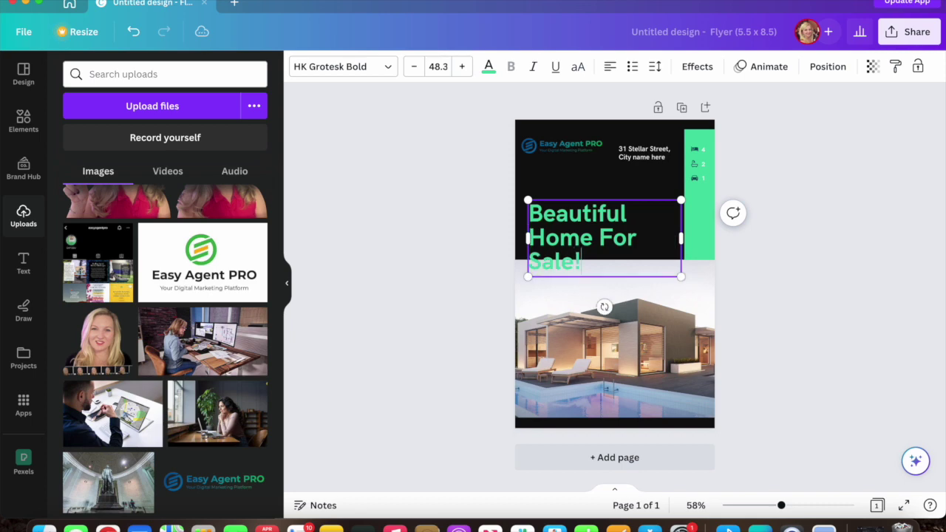
left_click(414, 67)
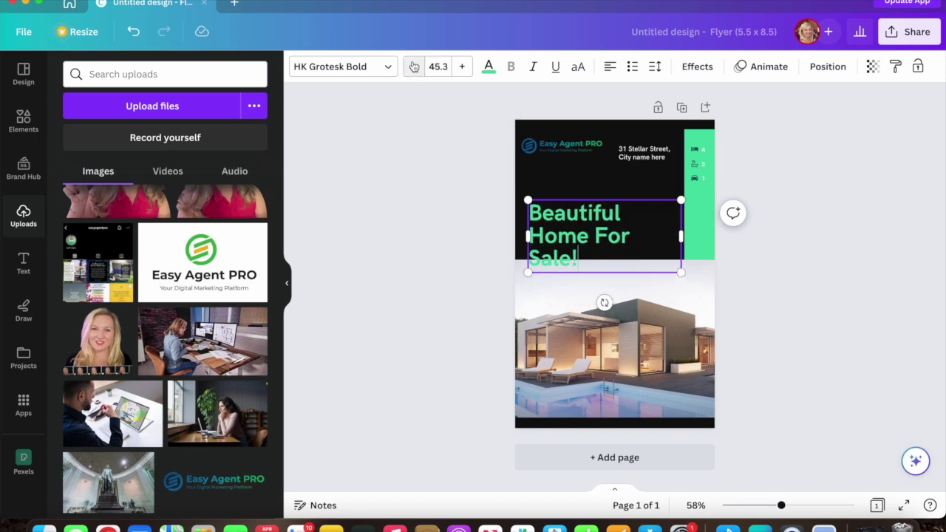
left_click(414, 66)
left_click(431, 244)
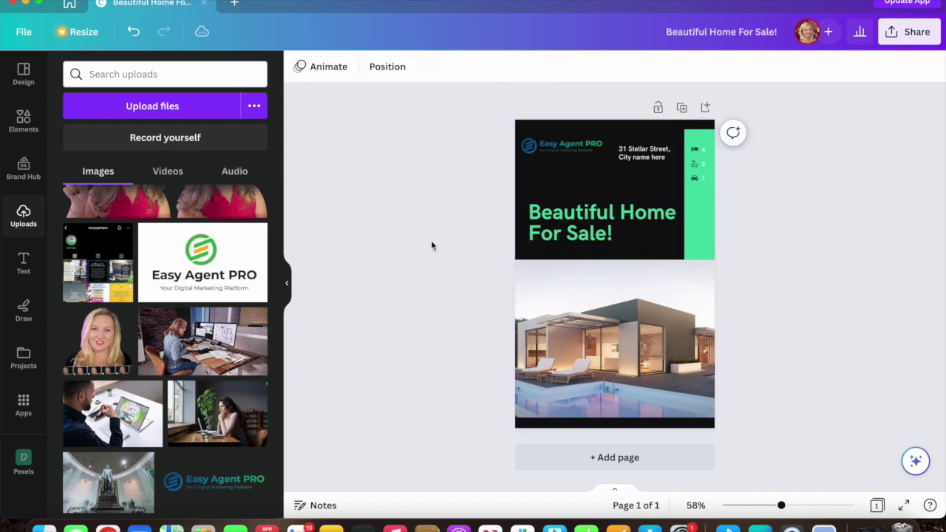
left_click_drag(579, 219, 572, 219)
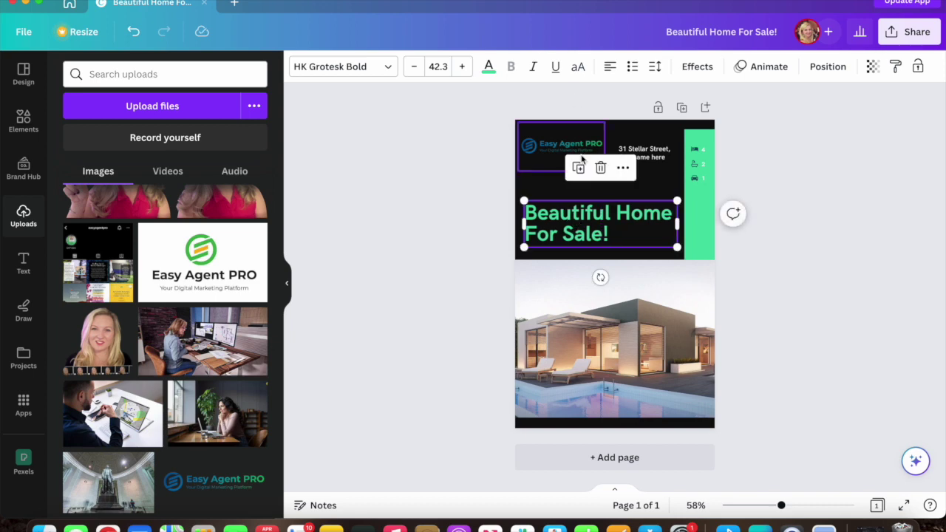
left_click(609, 66)
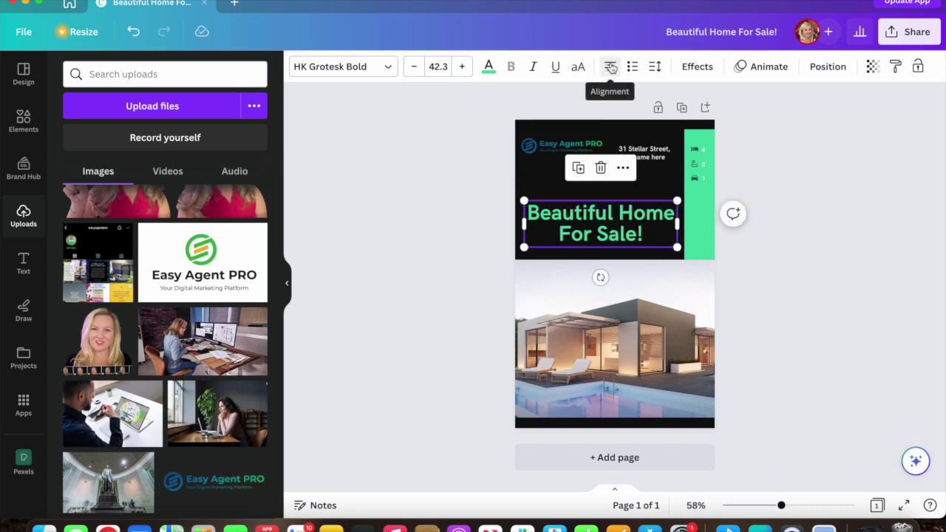
left_click(402, 285)
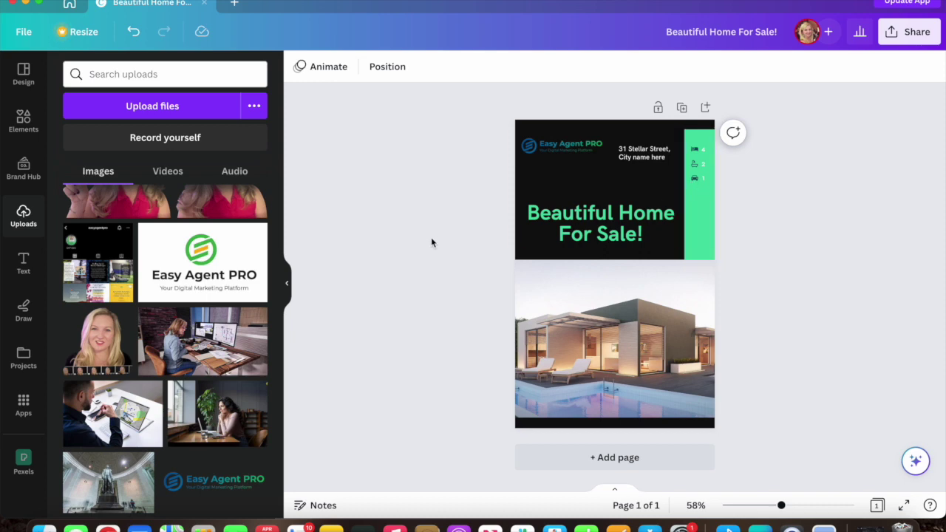
Drag the uploaded waving-woman clip onto the house photo frame to replace it.
left_click(570, 311)
left_click(398, 320)
left_click(585, 332)
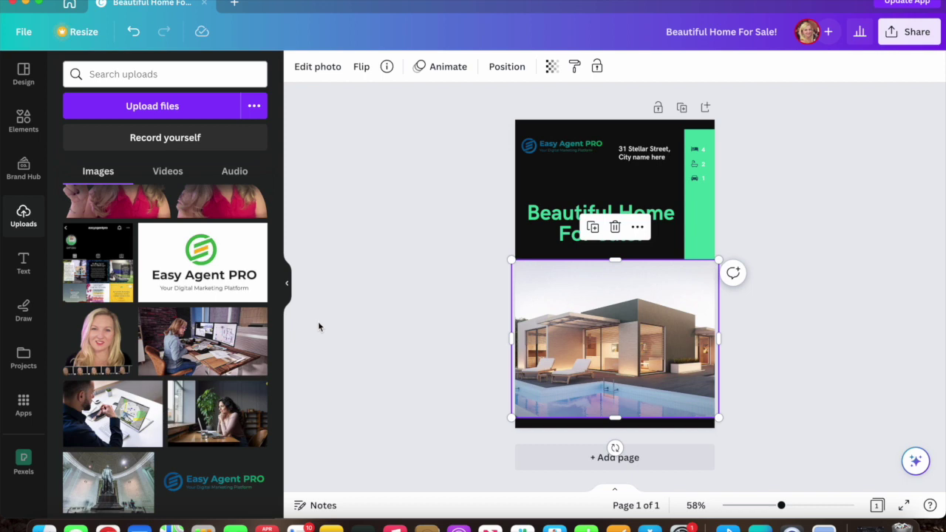
scroll(185, 347, "up", 3)
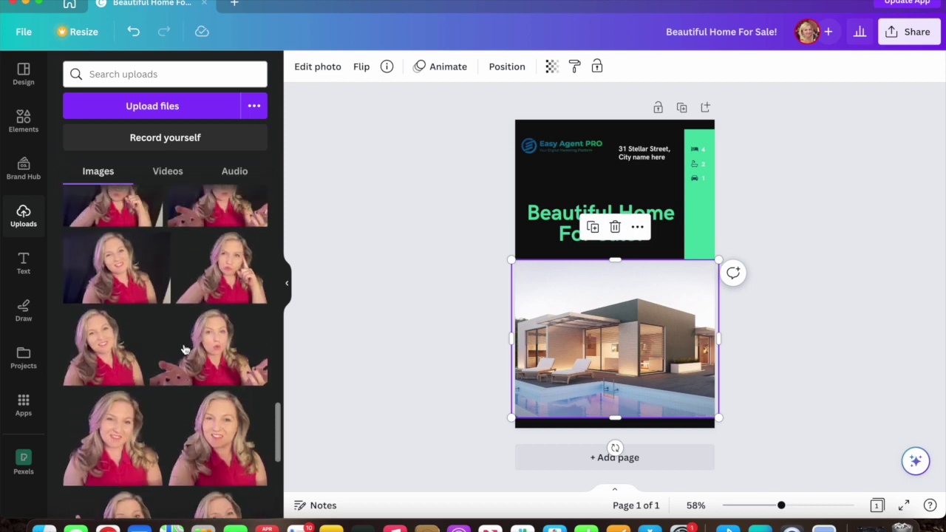
scroll(185, 349, "up", 5)
scroll(185, 348, "up", 5)
scroll(184, 349, "up", 5)
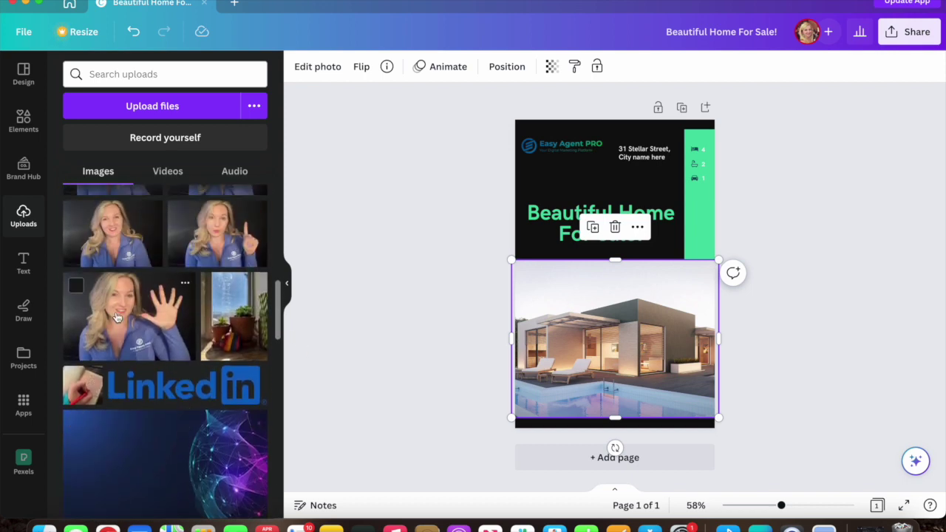
left_click_drag(116, 316, 212, 325)
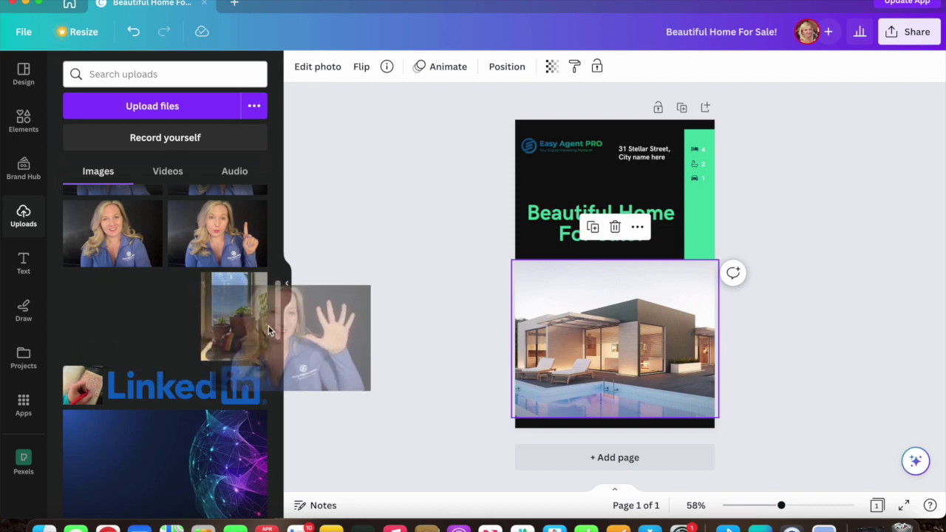
left_click_drag(213, 325, 524, 324)
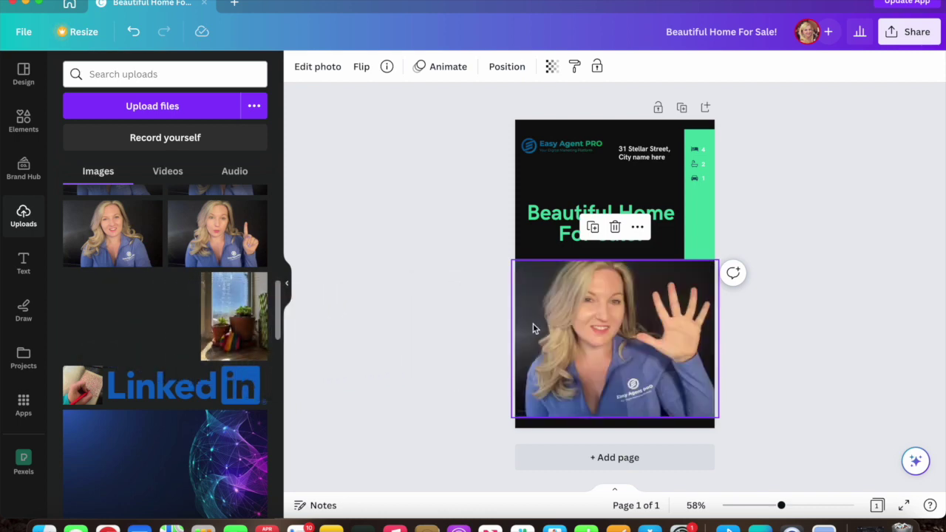
left_click(442, 330)
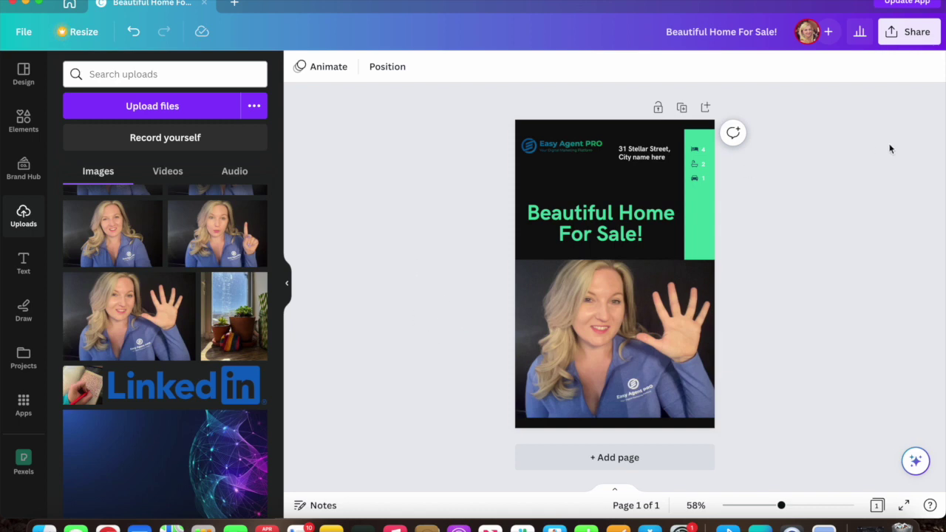
Open the Share this design panel for the flyer.
left_click(916, 37)
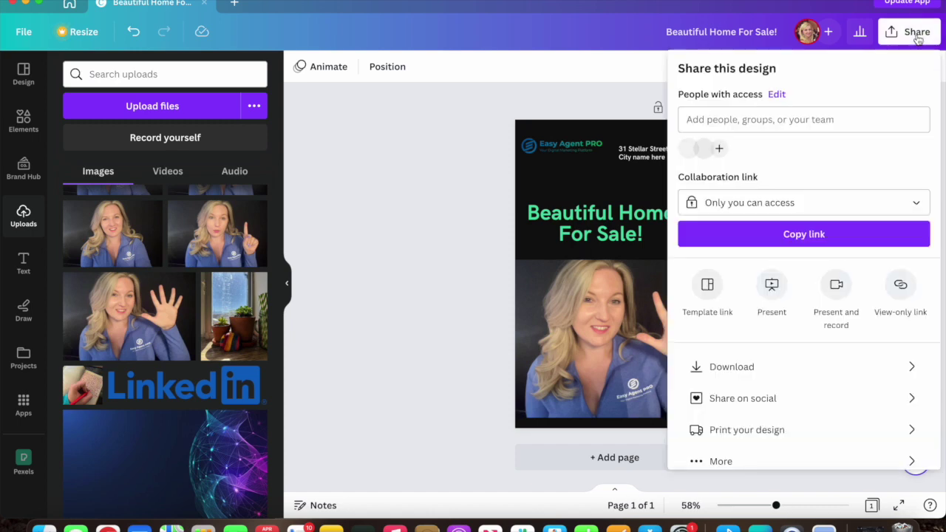